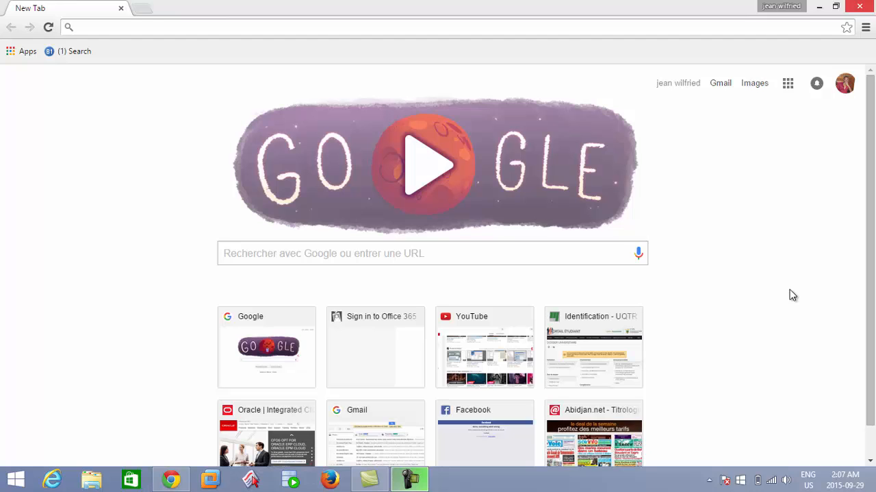
Step: Go to oracle.com and open the Oracle Database software downloads page
click(164, 30)
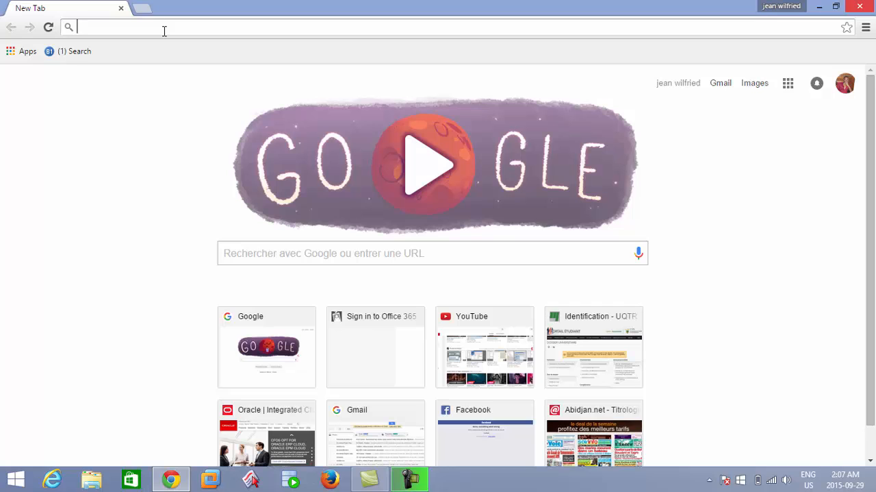
text(oracle.com)
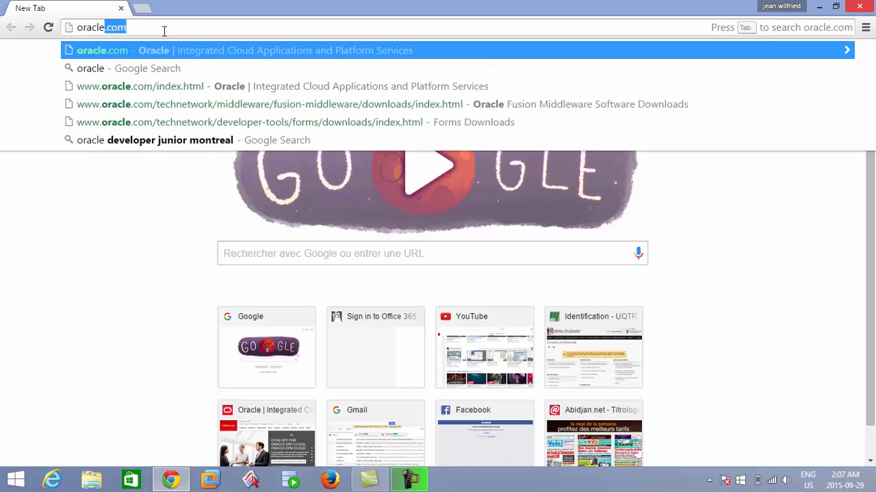
key(Return)
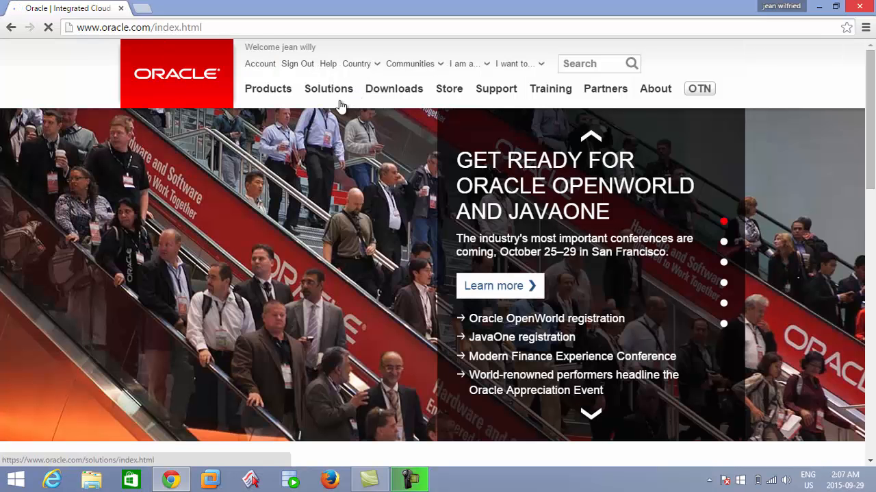
mouse_move(340, 103)
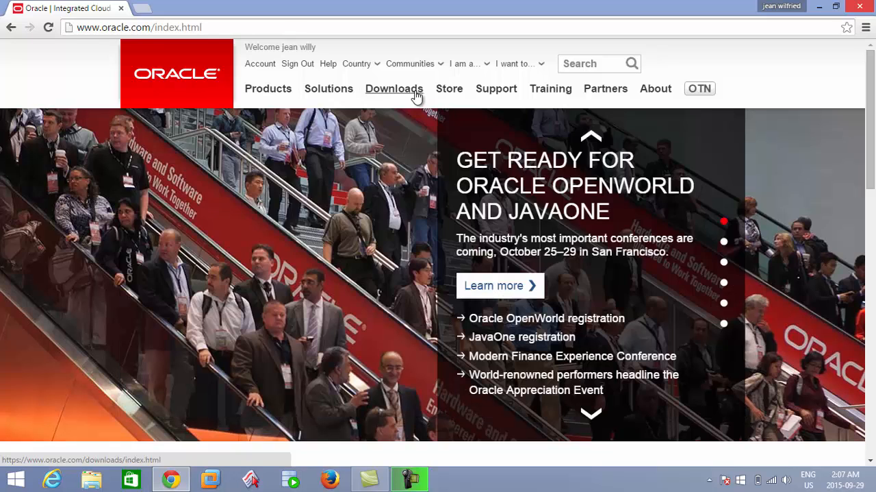
mouse_move(414, 96)
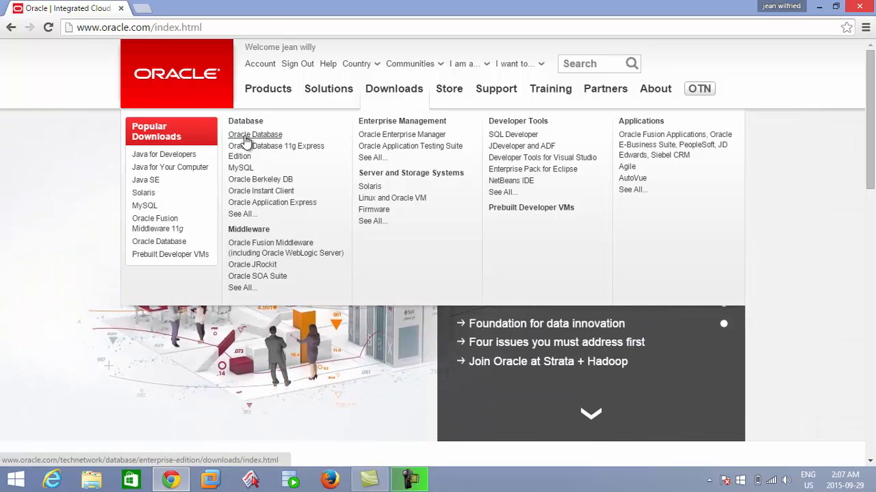
click(247, 140)
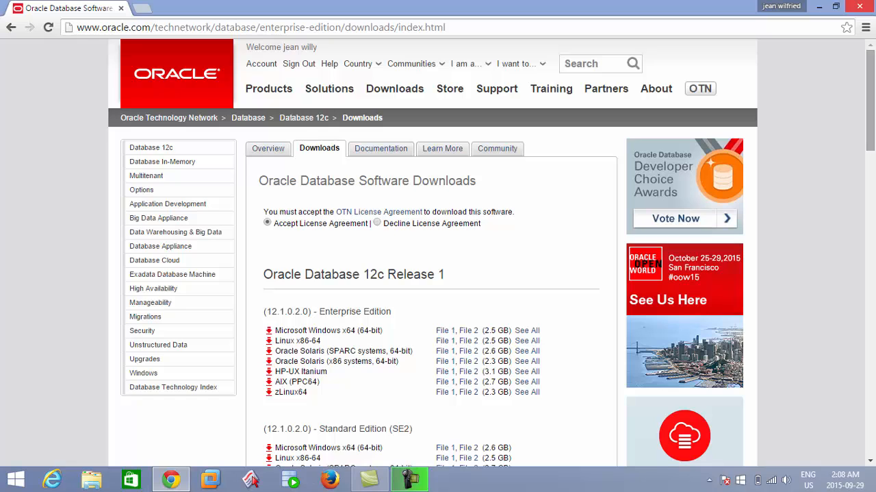
Step: Look over the Oracle Database 11g Release 2 downloads and accept the OTN License Agreement
drag(873, 117, 874, 156)
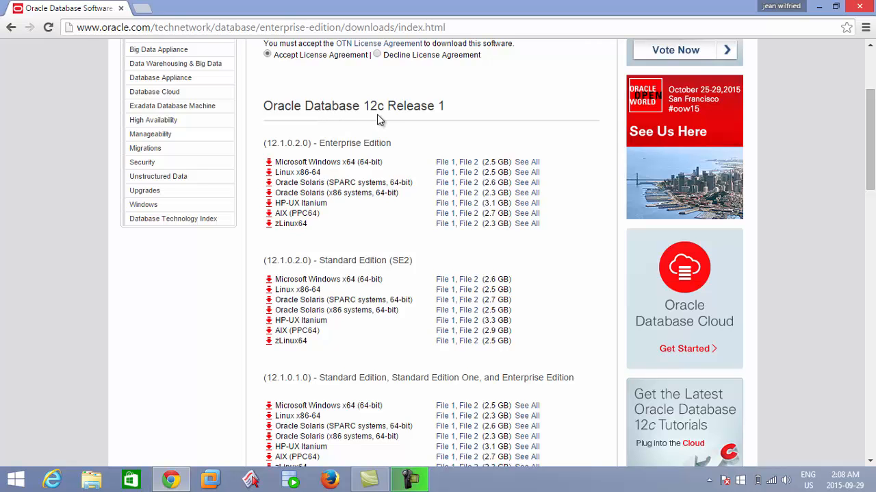
drag(871, 137, 875, 249)
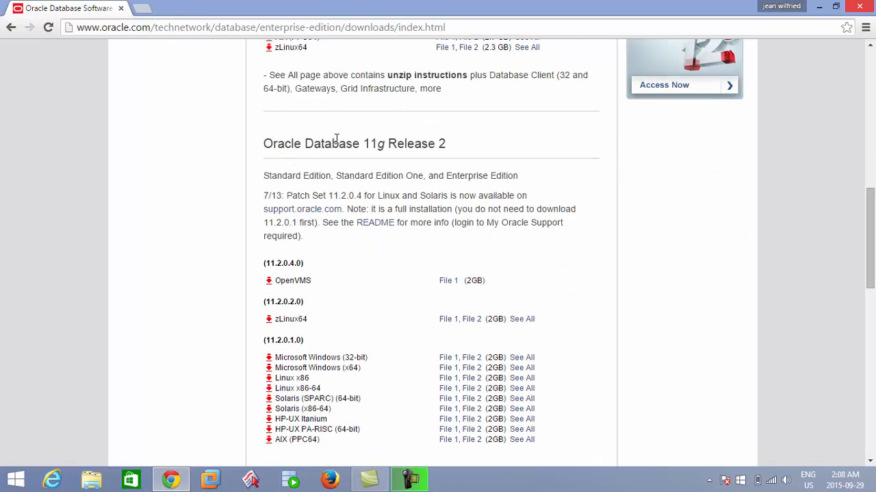
drag(312, 143, 446, 156)
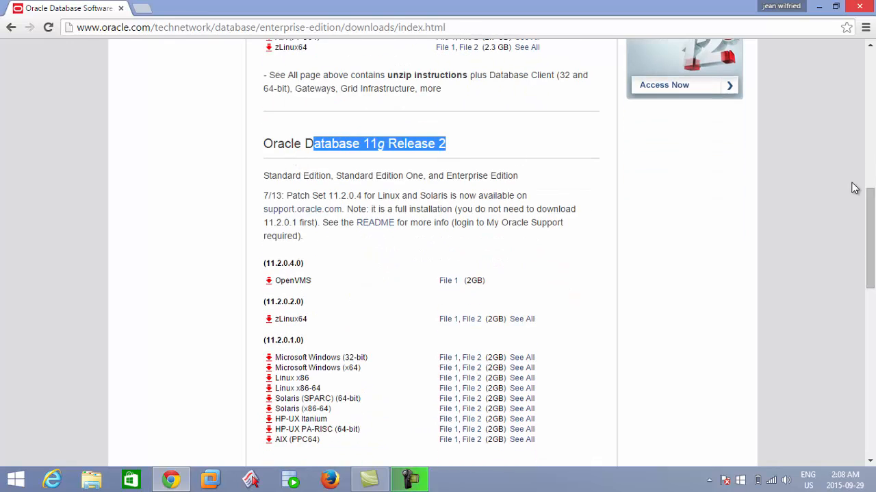
drag(873, 221, 873, 101)
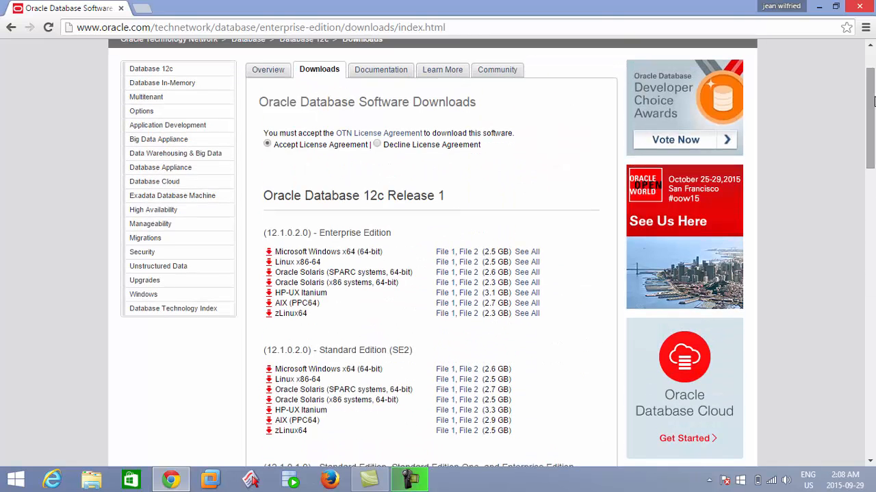
click(268, 145)
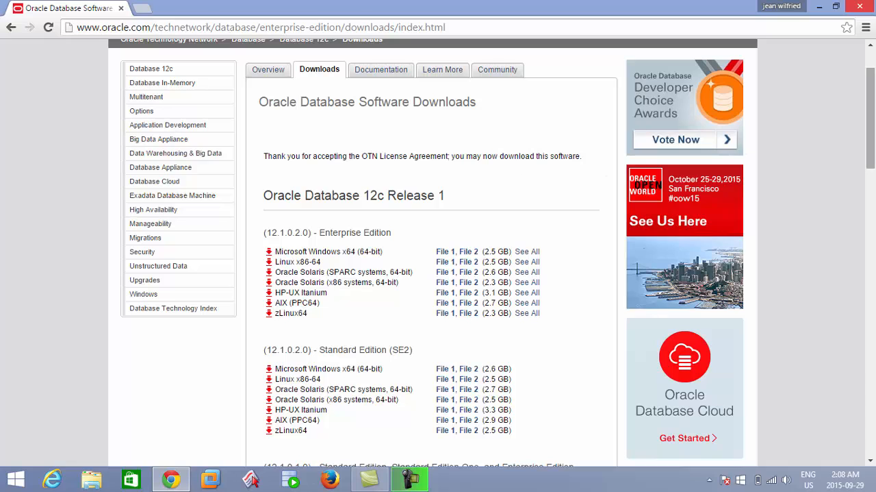
Step: Start downloading File 1 and File 2 of Oracle Database 11g Release 2 (11.2.0.1.0) for Microsoft Windows (32-bit)
drag(873, 125, 874, 279)
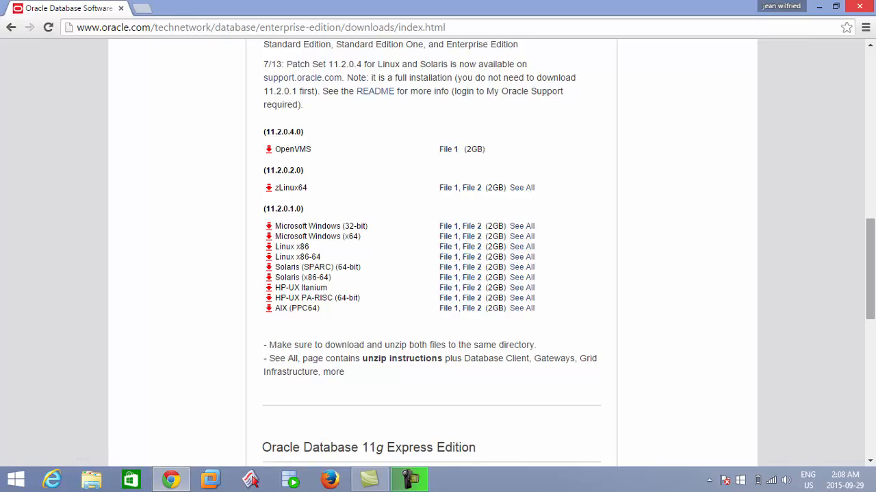
scroll(320, 233, up, 1)
drag(447, 92, 313, 91)
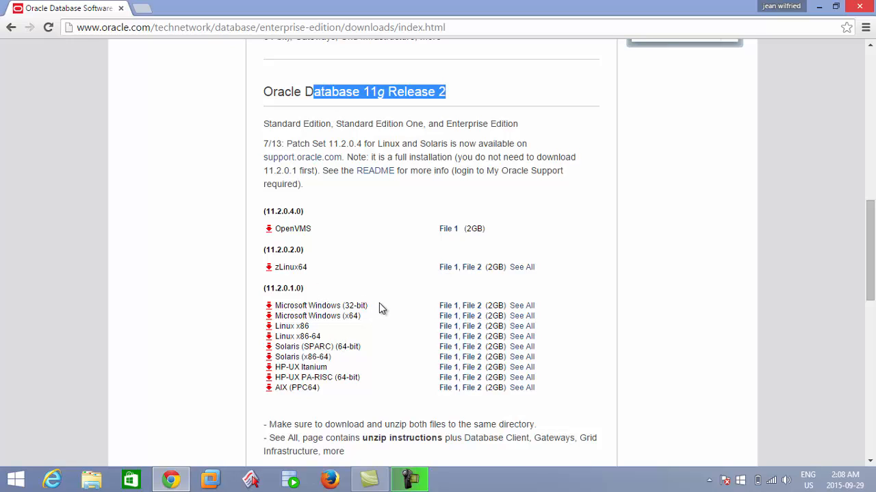
click(448, 308)
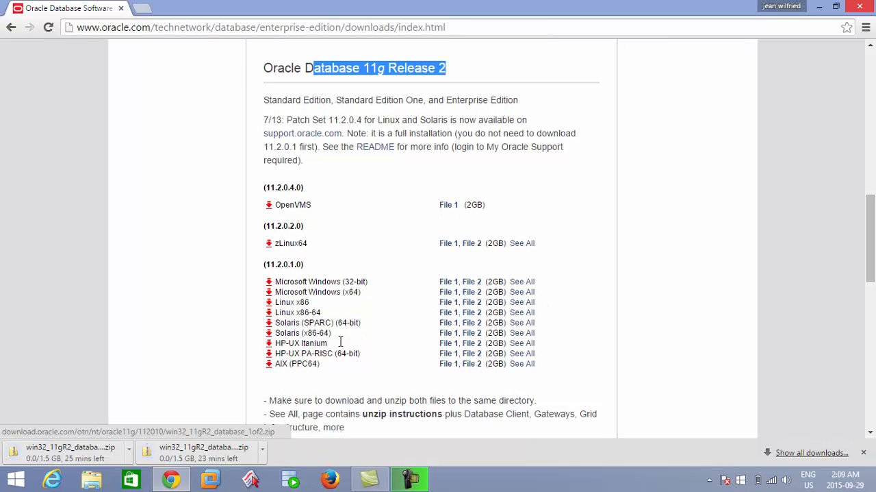
Step: Cancel both running win32_11gR2_database zip downloads
click(264, 452)
click(292, 430)
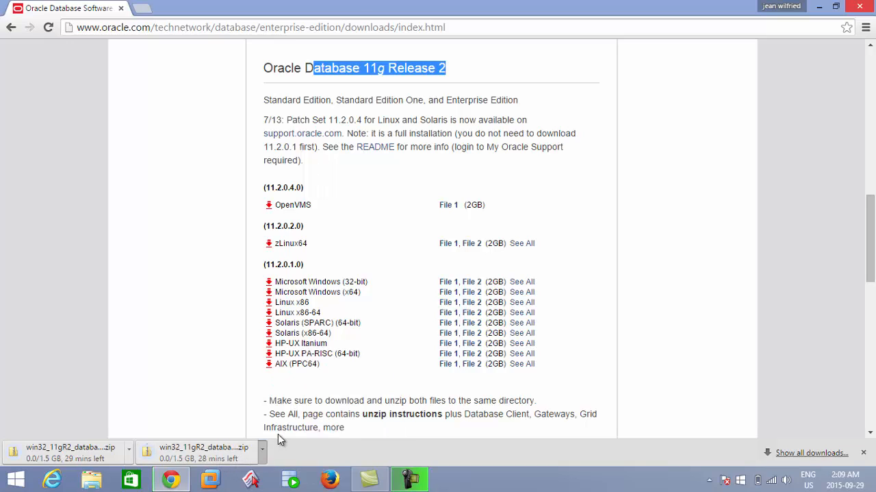
click(129, 447)
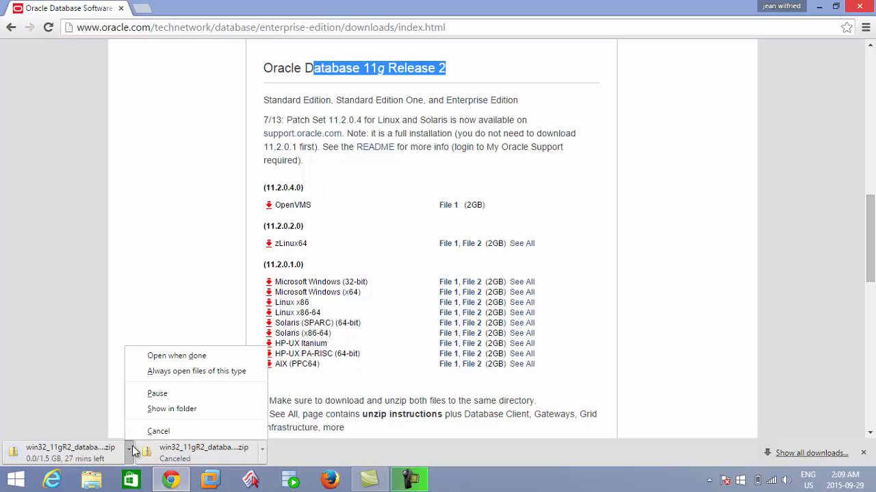
click(142, 430)
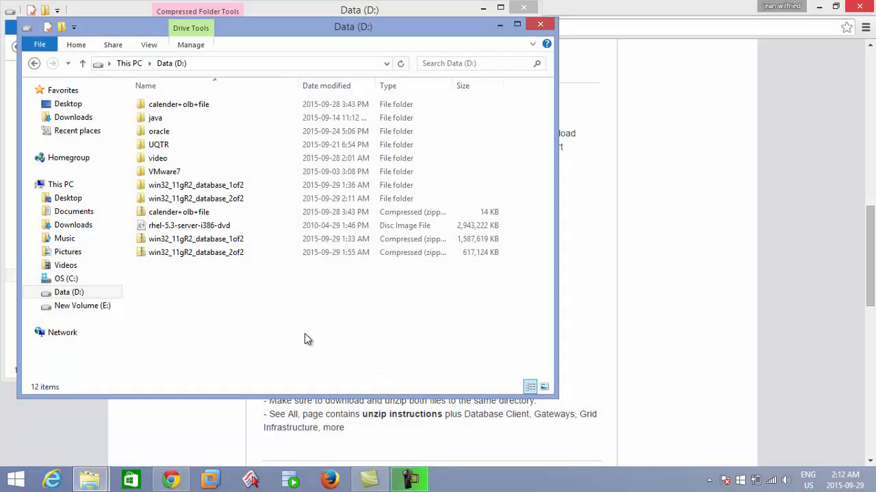
Step: In File Explorer, examine the win32_11gR2_database_1of2 and 2of2 archives on drive D: and their matching extracted folders
click(208, 245)
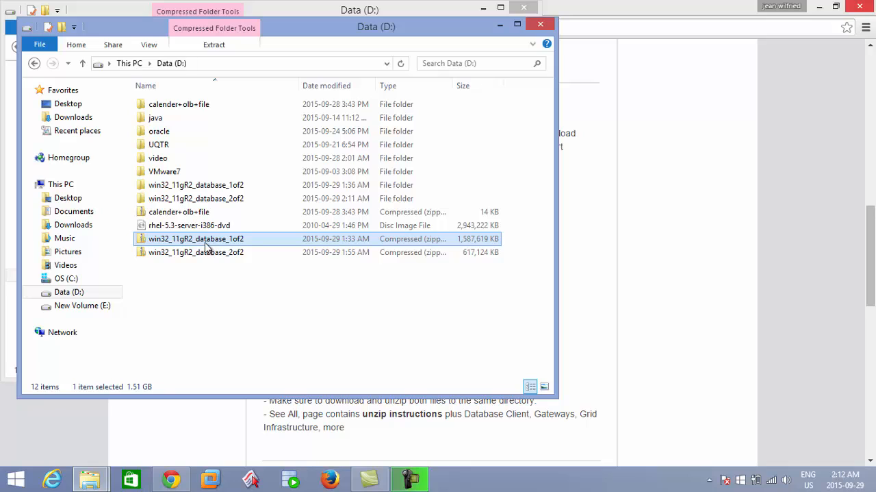
right_click(207, 246)
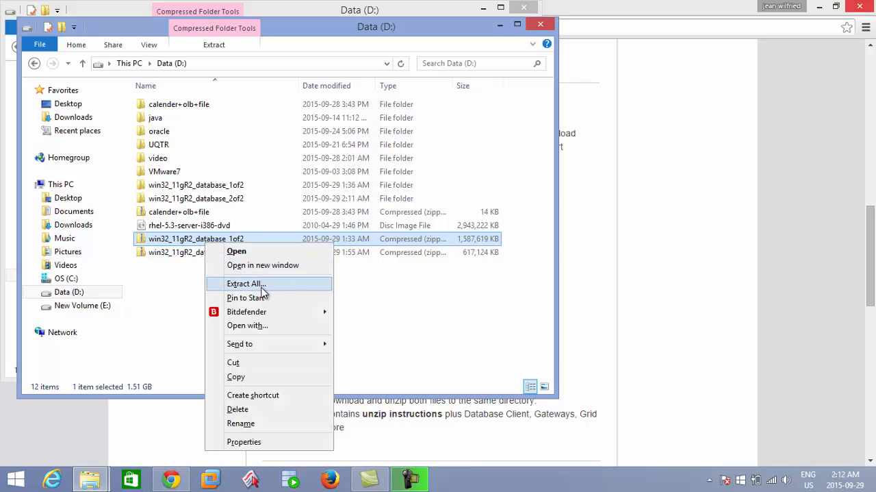
click(407, 311)
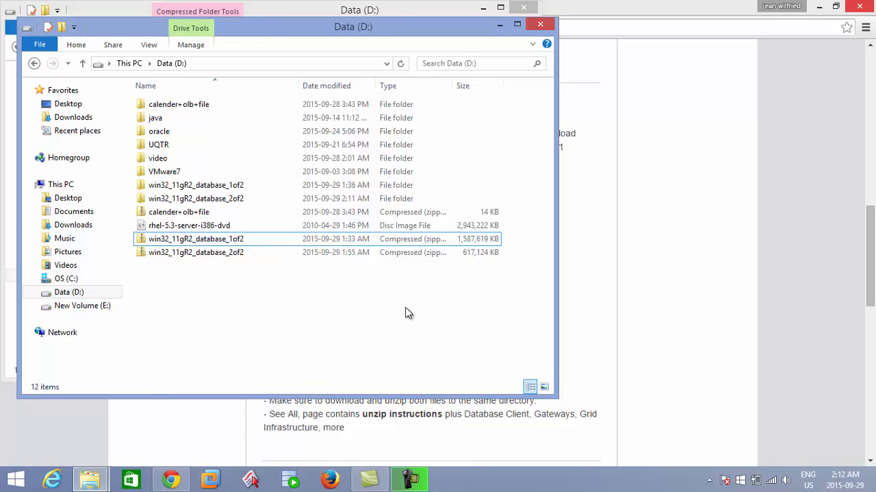
click(260, 191)
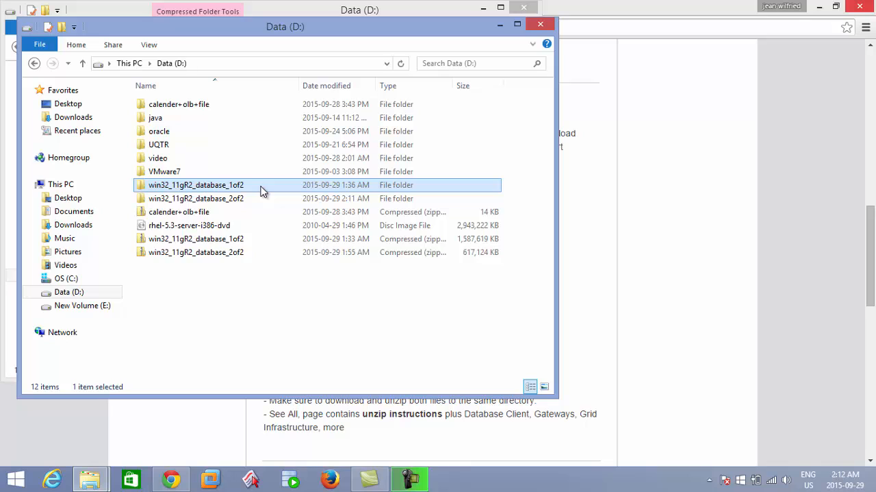
click(253, 258)
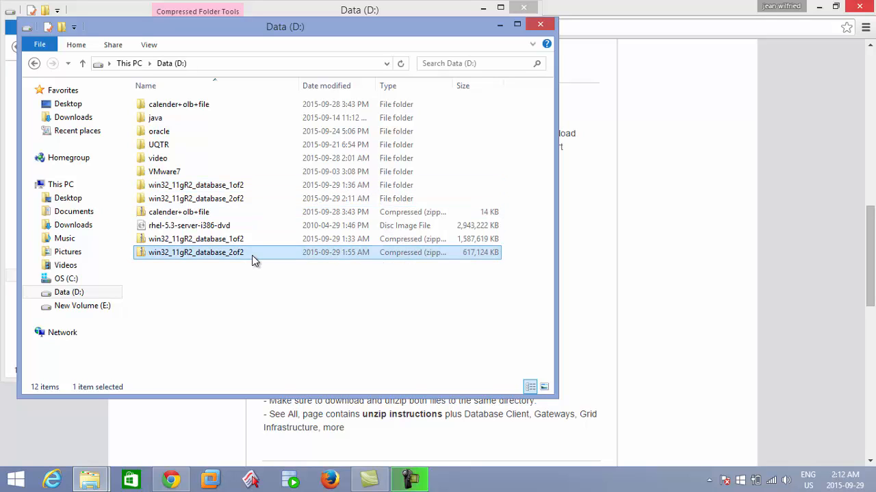
click(240, 203)
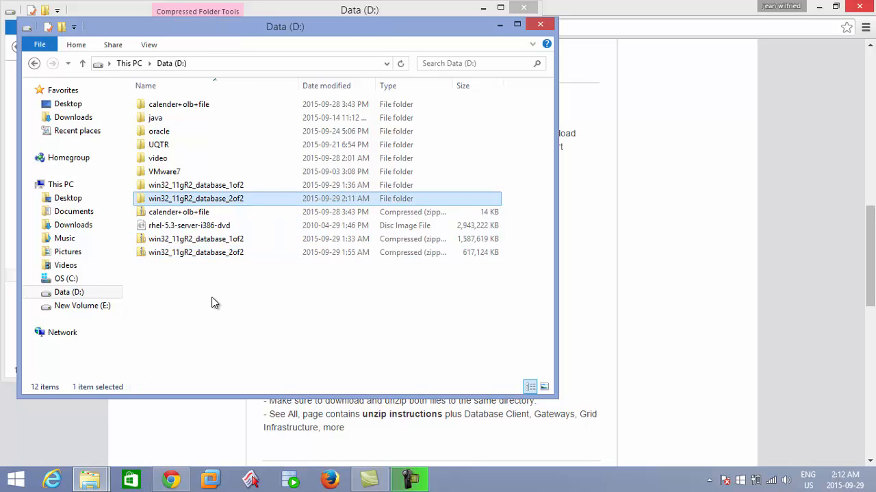
click(218, 187)
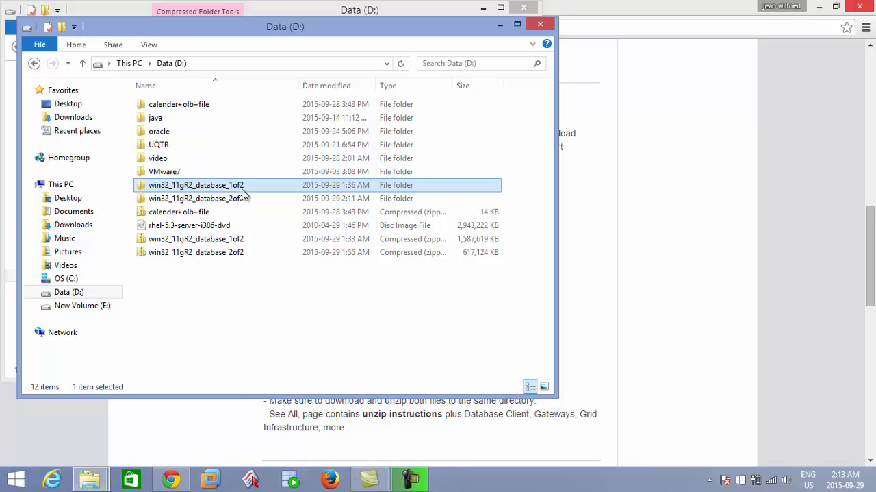
Step: Inspect the contents of win32_11gR2_database_1of2 down to database\stage\Components, including the setup application
double_click(243, 189)
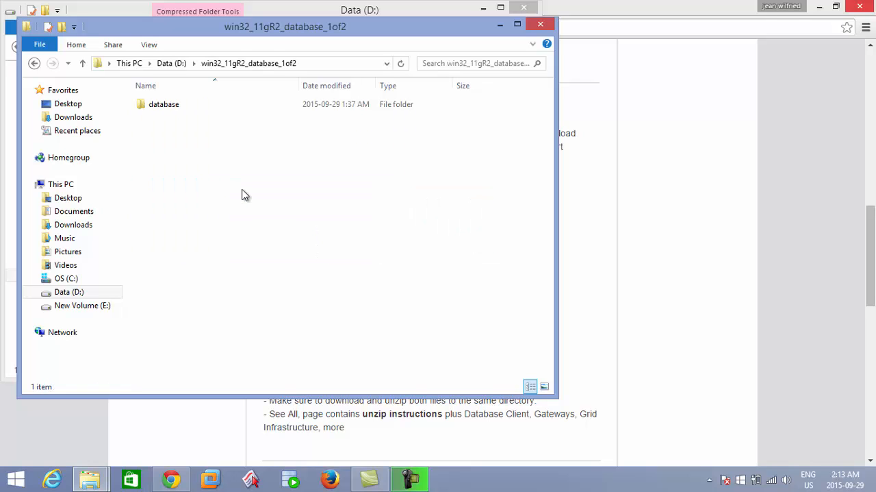
double_click(208, 109)
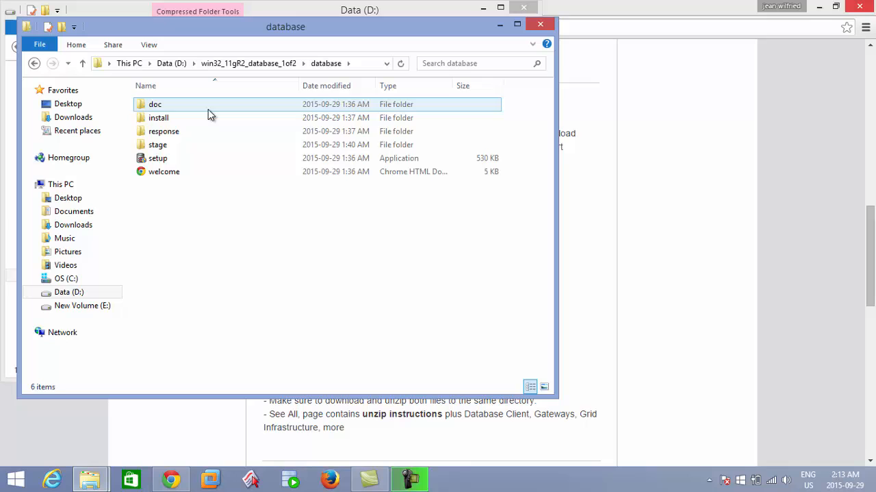
click(192, 163)
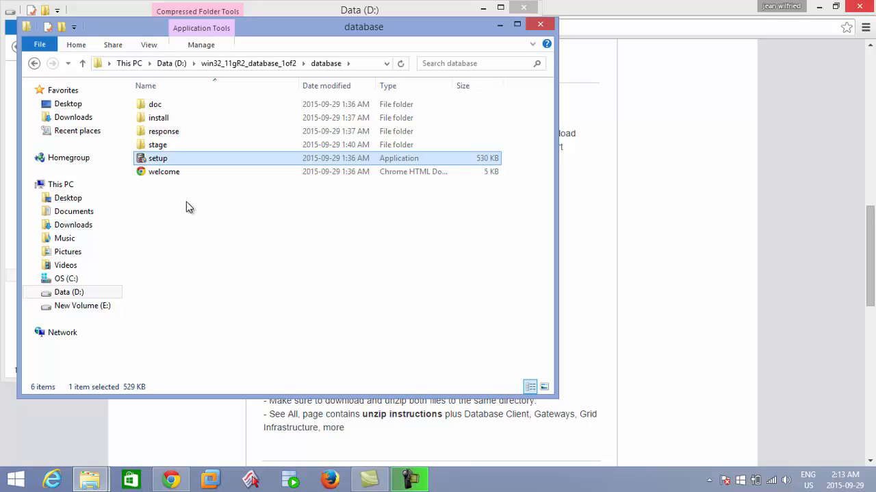
double_click(169, 150)
click(167, 136)
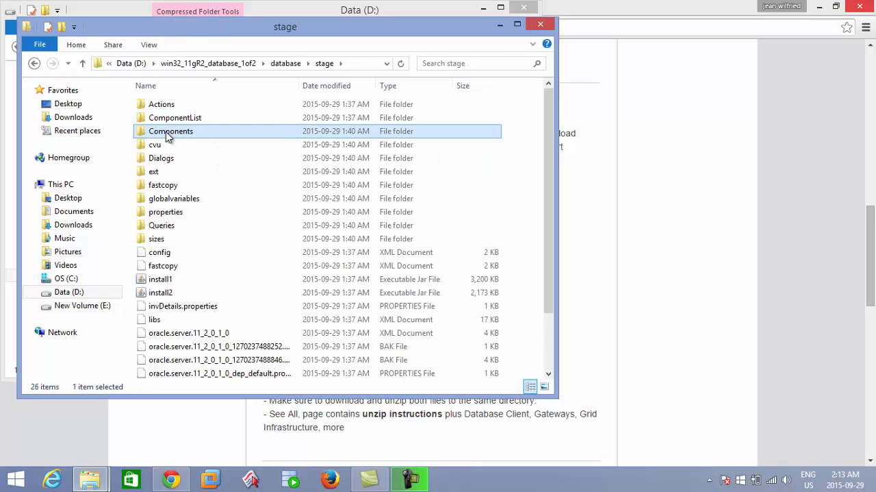
double_click(167, 137)
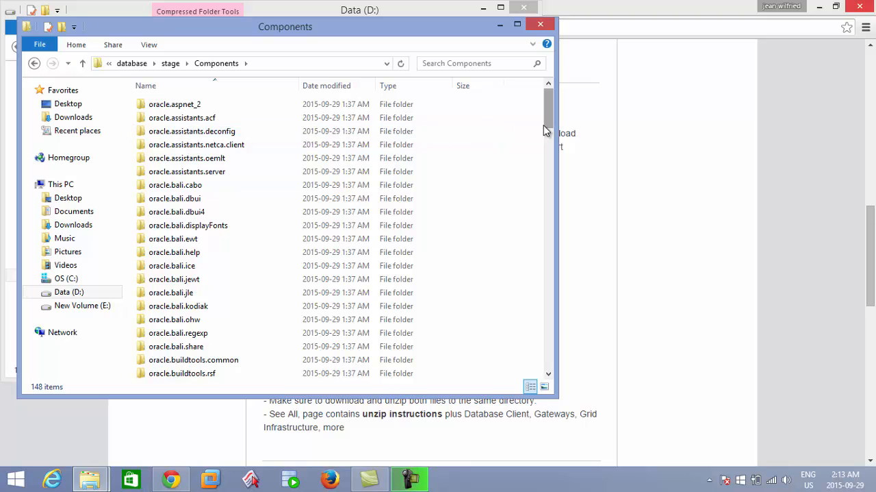
drag(549, 132, 525, 92)
Step: Return to drive D: and open database\stage\Components inside the win32_11gR2_database_2of2 folder
key(BackSpace)
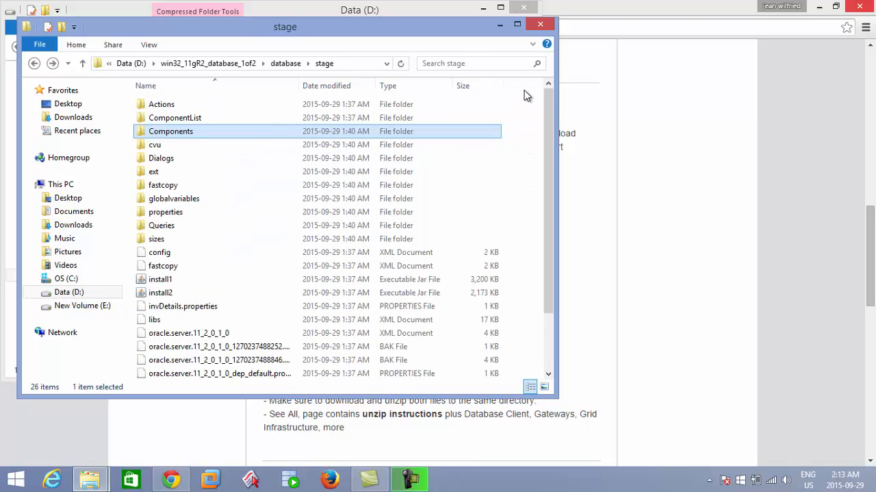
key(BackSpace)
key(BackSpace)
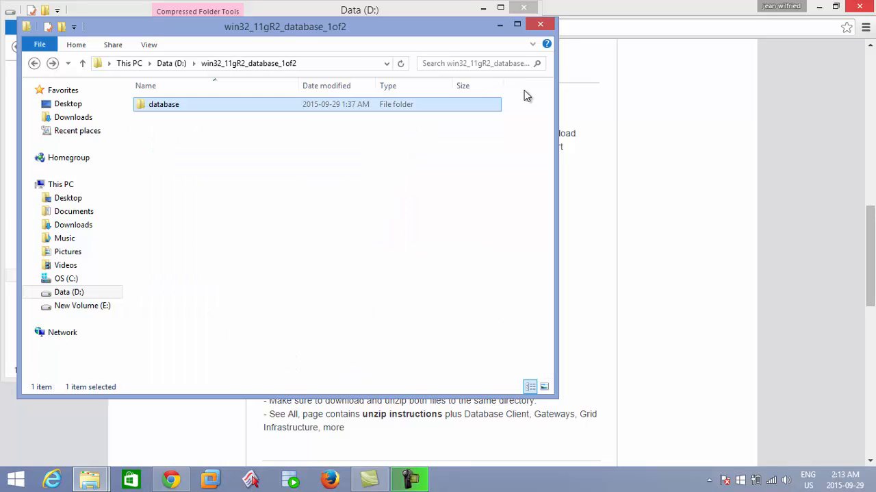
key(BackSpace)
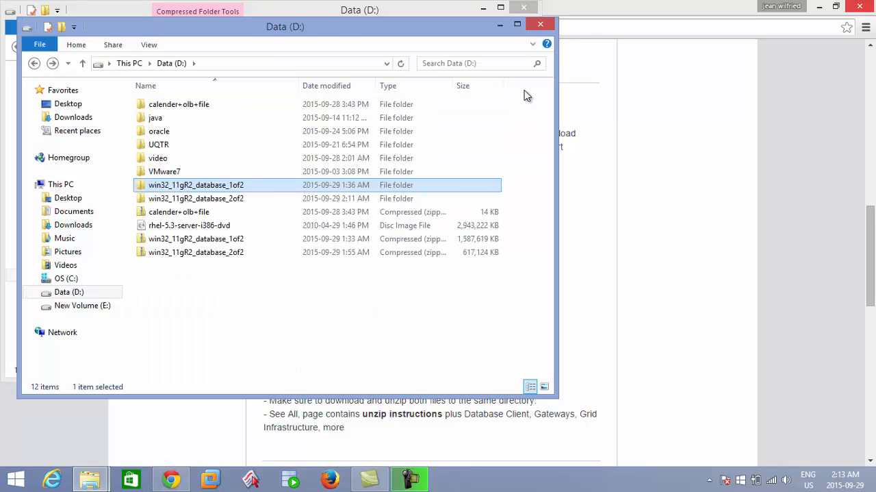
double_click(347, 198)
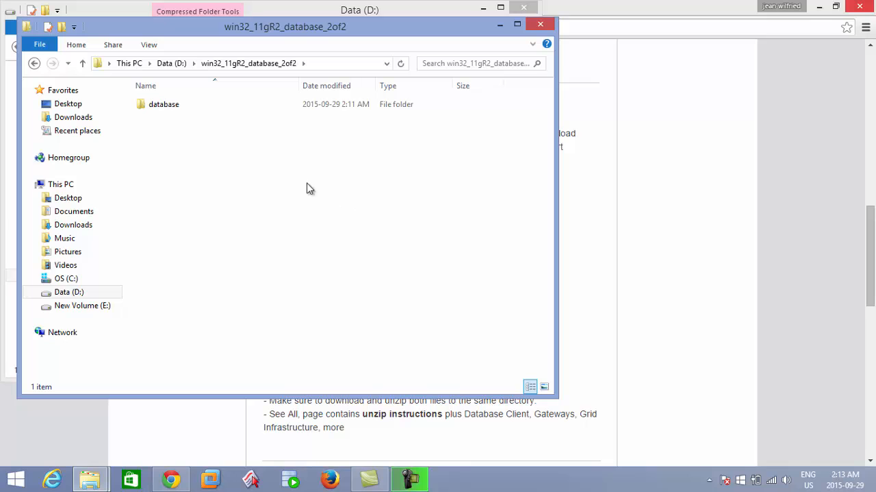
double_click(237, 104)
double_click(235, 105)
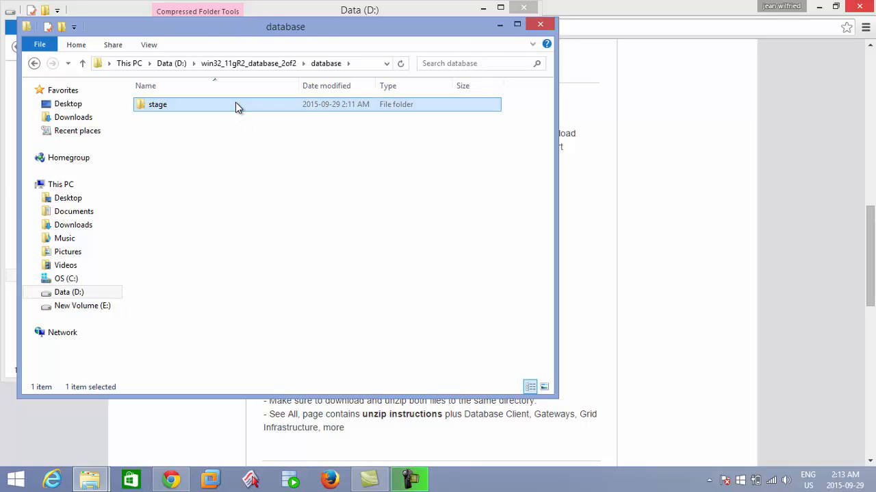
double_click(230, 110)
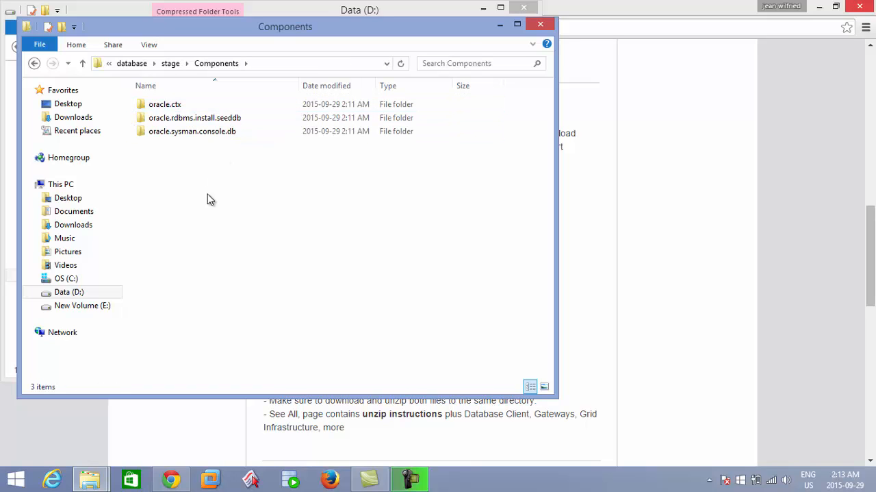
Step: Copy oracle.ctx, oracle.rdbms.install.seeddb and oracle.sysman.console.db into database\stage\Components inside the win32_11gR2_database_1of2 folder on drive D:
drag(210, 199, 215, 103)
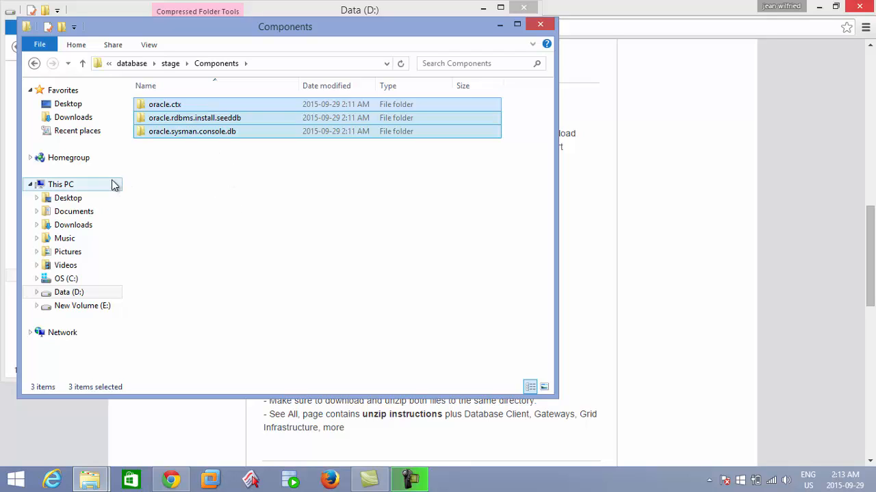
click(81, 293)
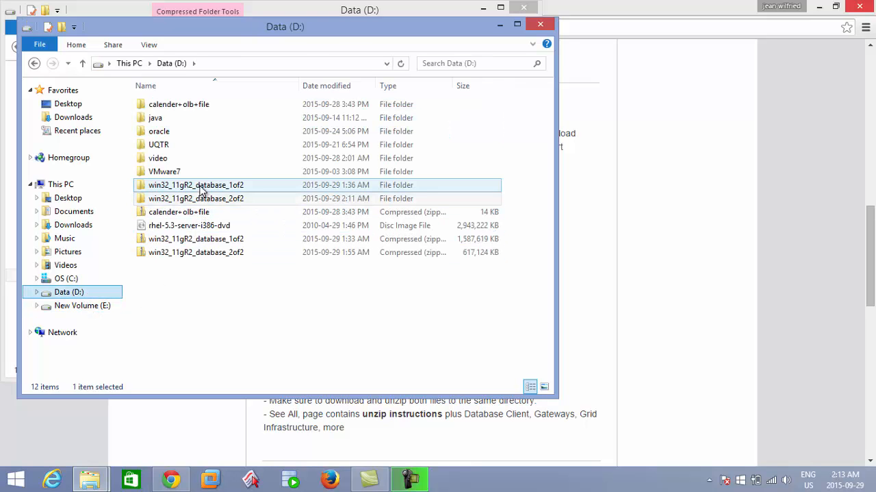
double_click(200, 186)
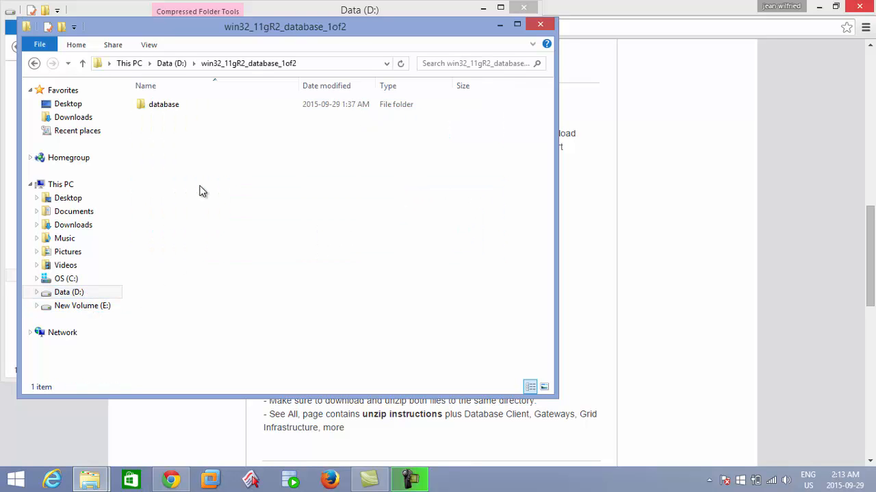
double_click(186, 104)
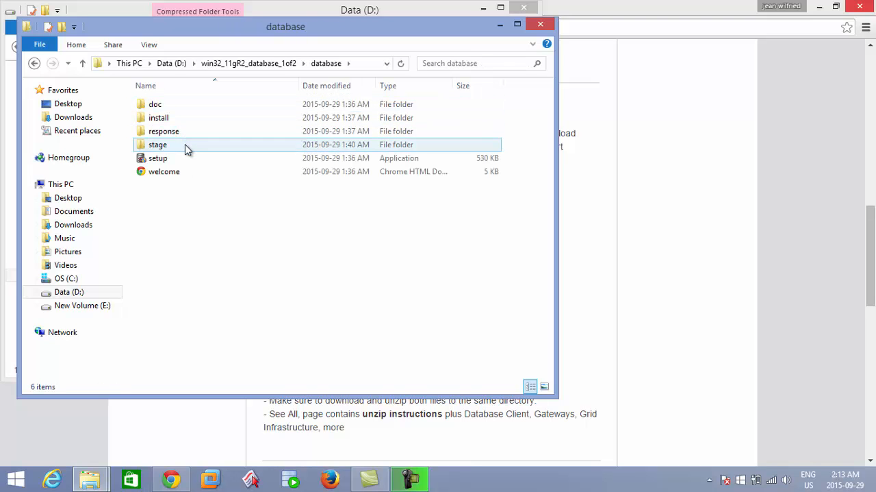
double_click(187, 144)
double_click(152, 132)
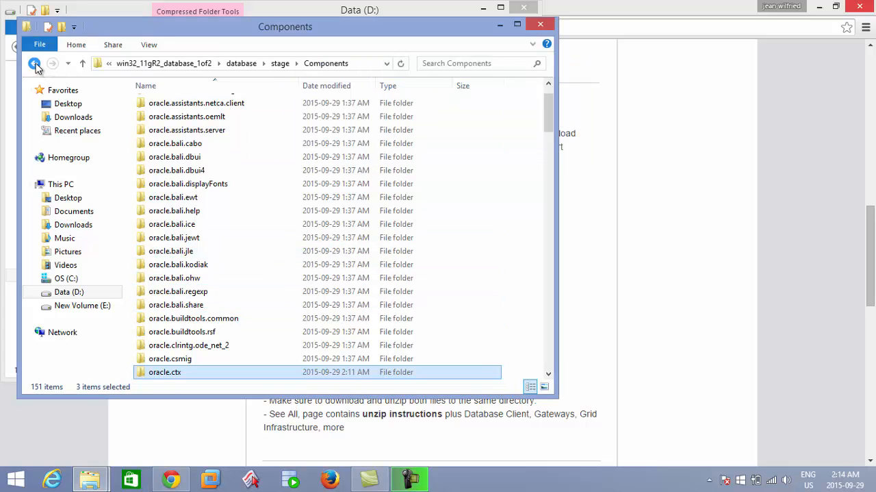
Step: Launch setup from the database folder of win32_11gR2_database_1of2 and continue past the minimum-requirements warning
click(34, 64)
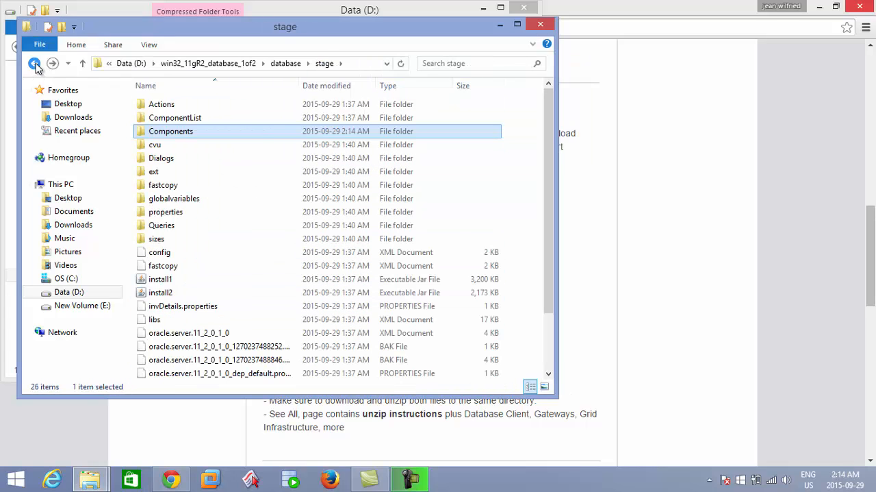
click(35, 64)
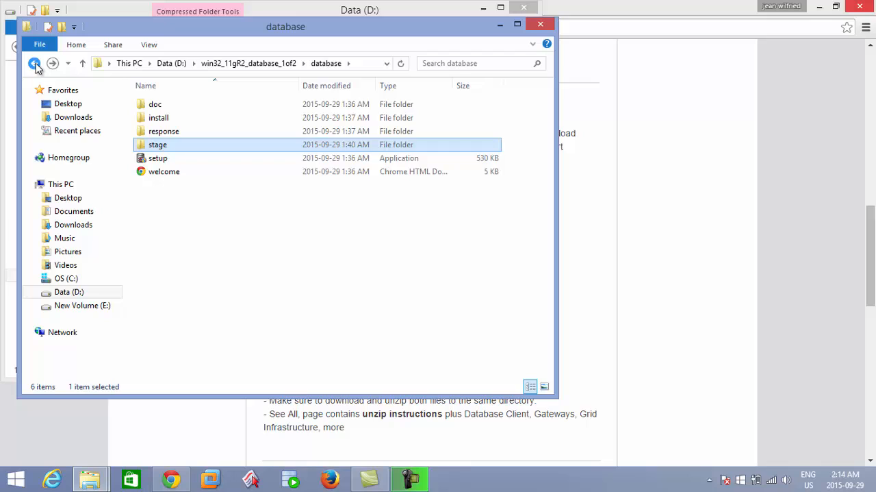
double_click(172, 159)
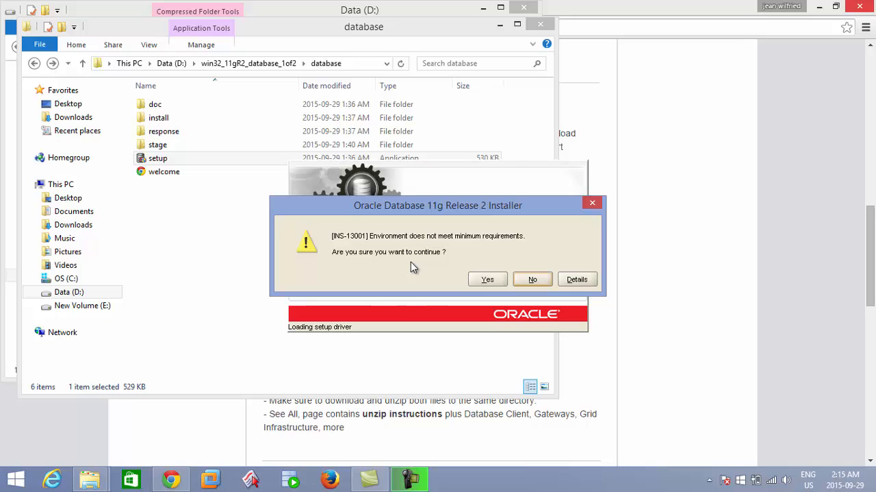
click(488, 280)
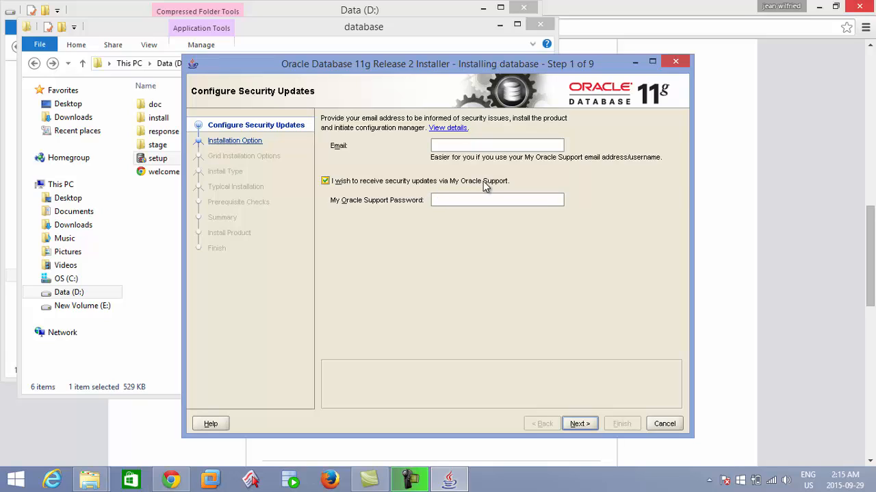
Step: Opt out of security updates via My Oracle Support and proceed without providing an email address
click(326, 181)
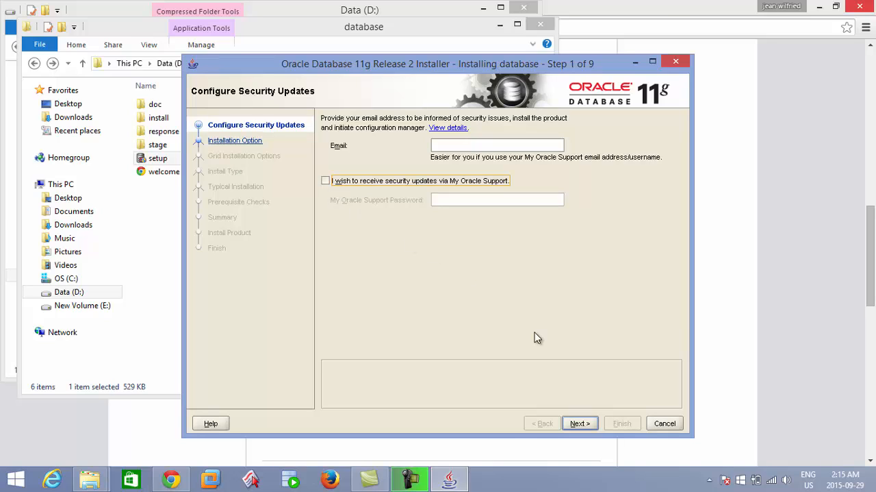
click(583, 423)
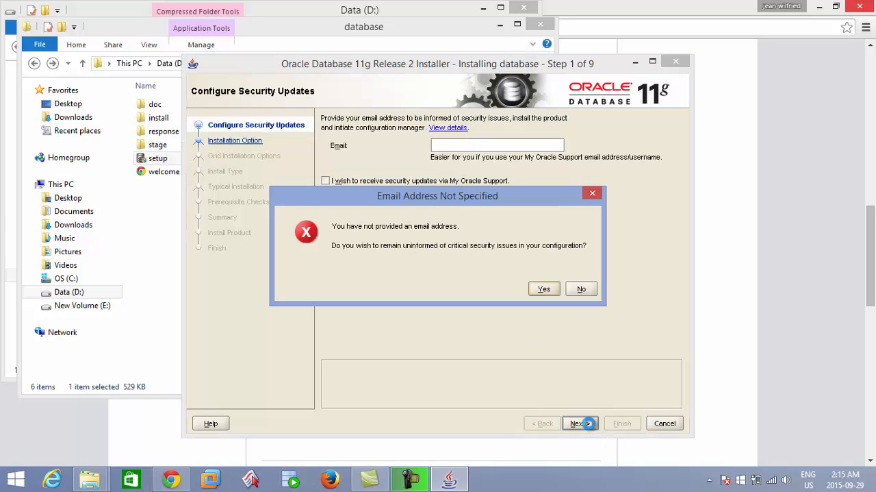
click(544, 289)
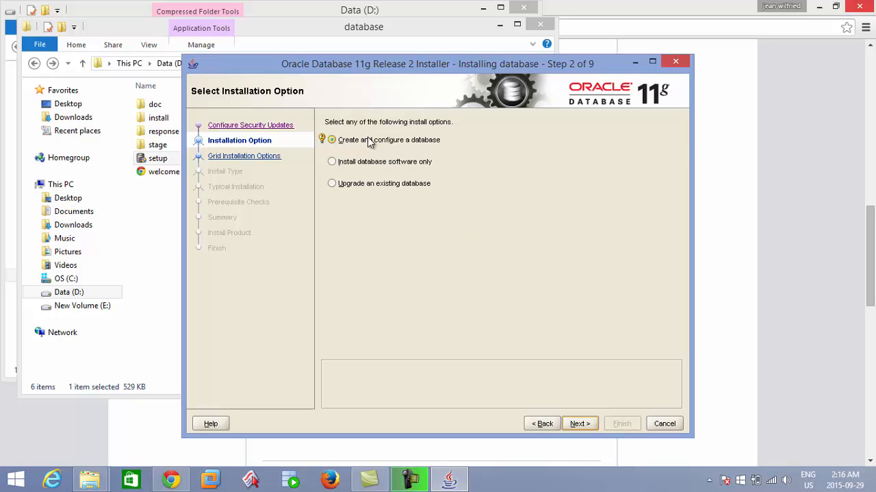
Step: Accept Create and configure a database and Desktop Class, and proceed to the typical install configuration
click(580, 423)
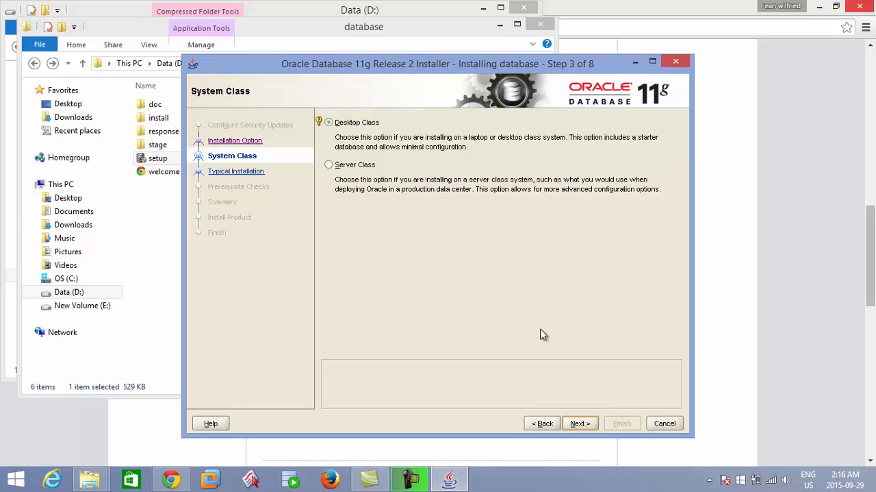
click(580, 423)
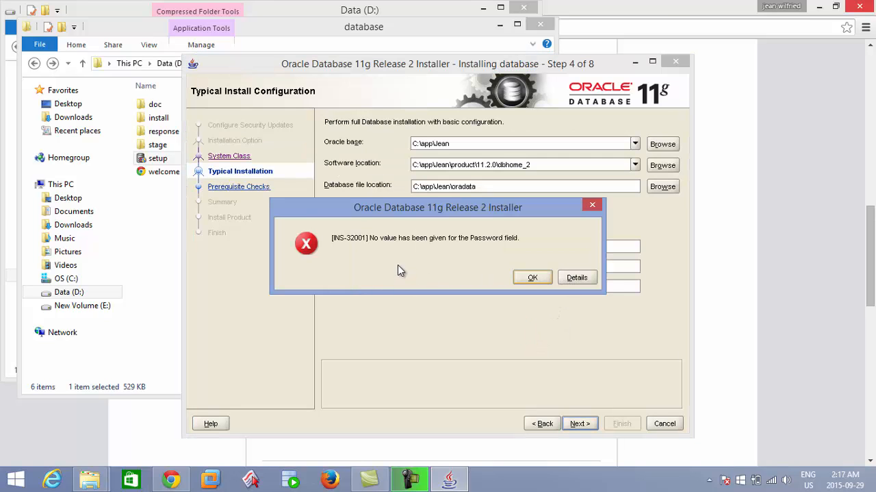
click(533, 278)
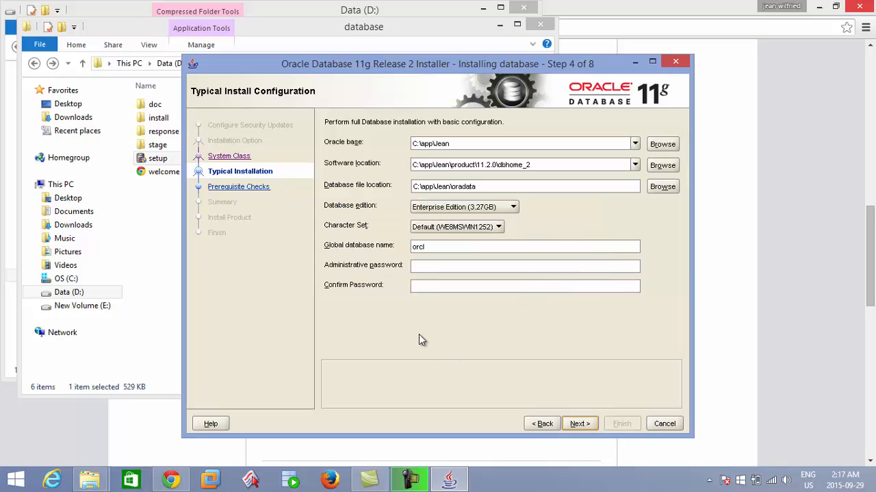
Step: Enter the administrative password for the orcl database and repeat it in the confirmation field
click(433, 269)
text(***)
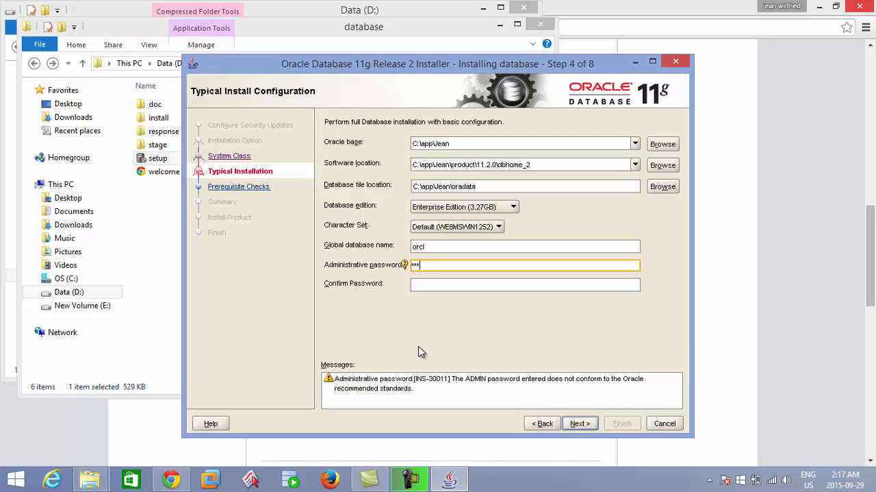
click(421, 284)
text(***)
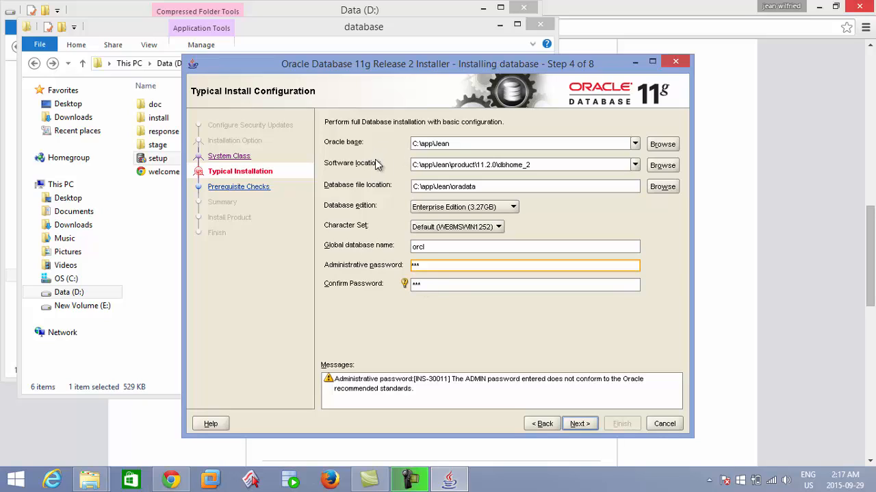
Step: Review the Oracle base, global database name and administrative password fields, and exit the installer without installing
click(442, 144)
click(428, 248)
mouse_move(430, 248)
mouse_down()
mouse_move(403, 251)
mouse_move(447, 246)
mouse_up()
click(425, 267)
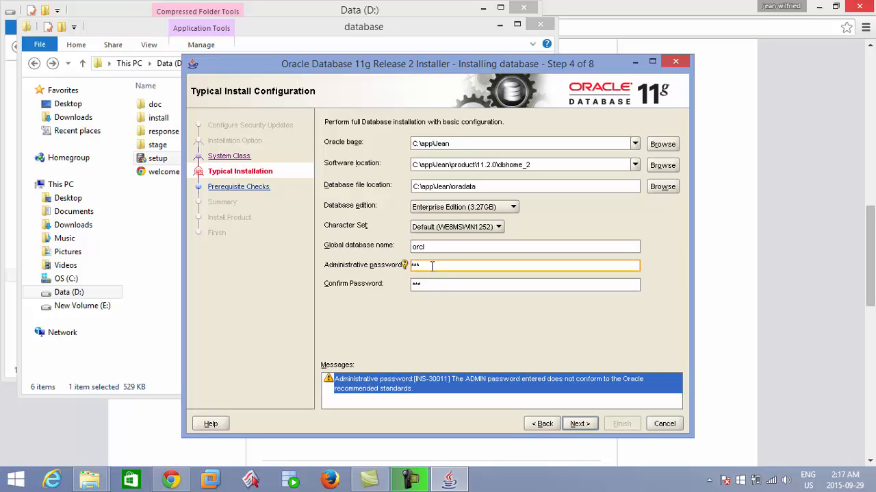
click(664, 423)
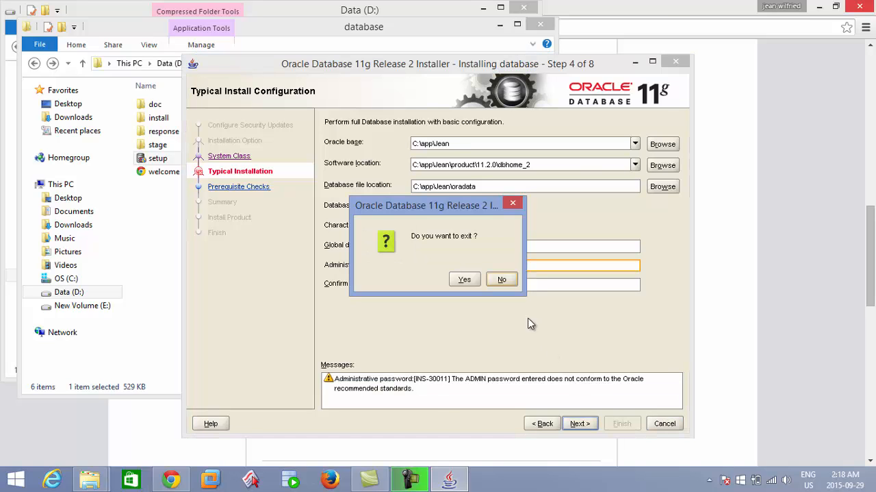
click(463, 279)
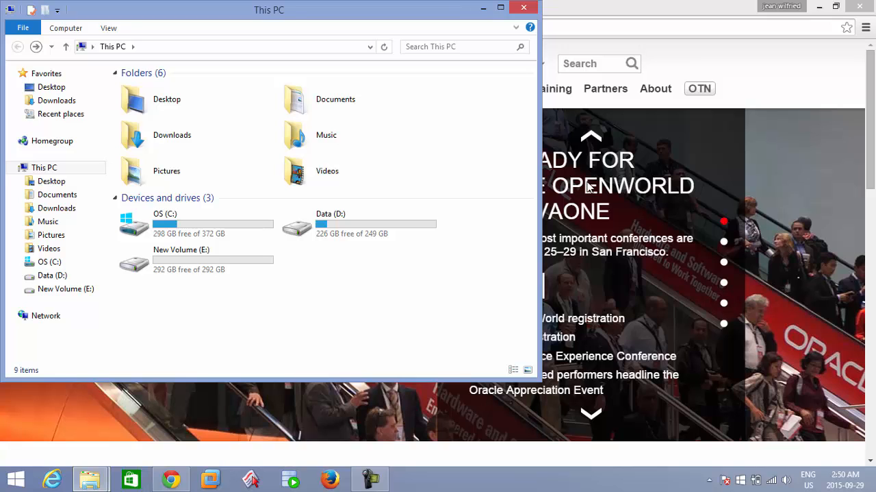
Step: Switch to Chrome and open the SQL Developer downloads page from the Developer Tools downloads on the Oracle website
click(595, 26)
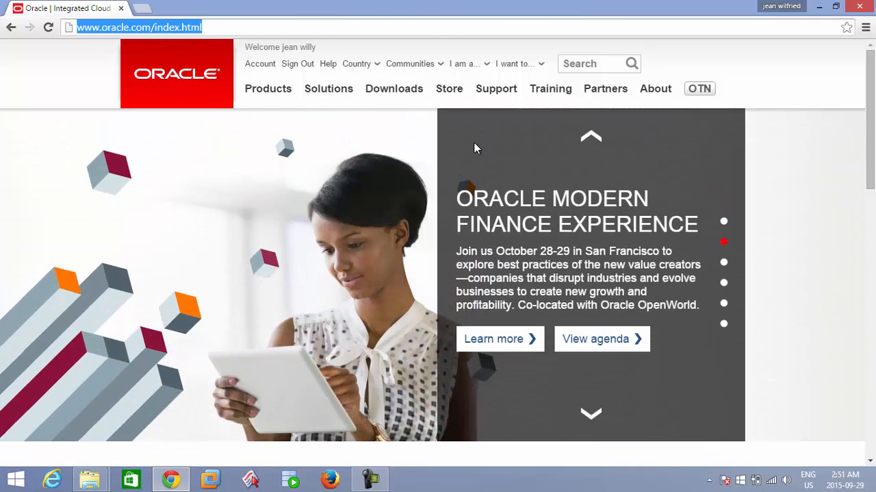
mouse_move(403, 95)
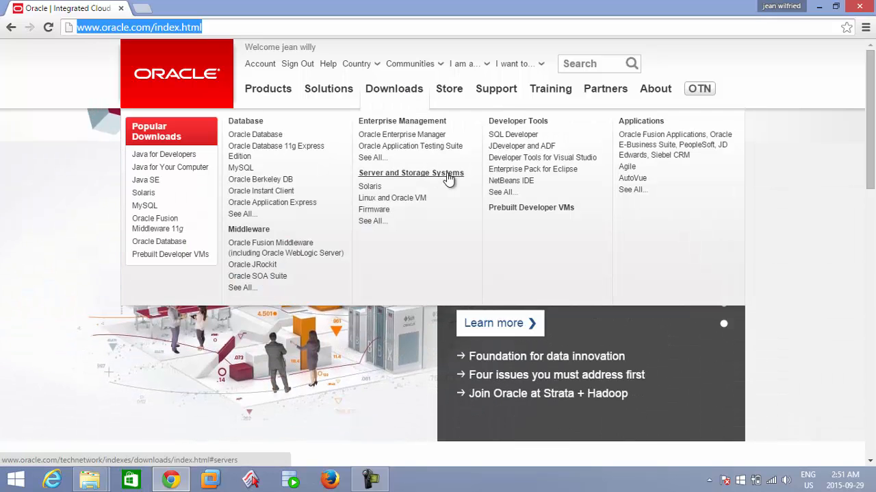
click(532, 138)
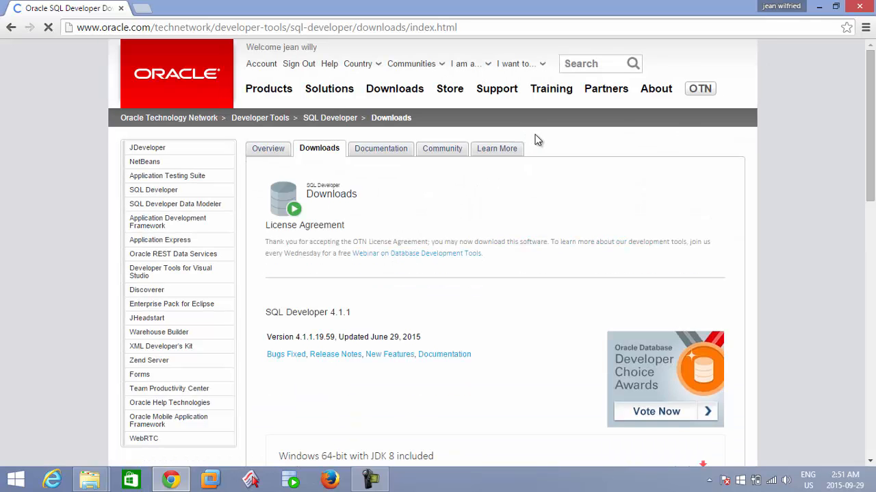
Step: Examine the SQL Developer 4.1.1 download options for each platform, including which packages include or require JDK 8
drag(873, 154, 874, 244)
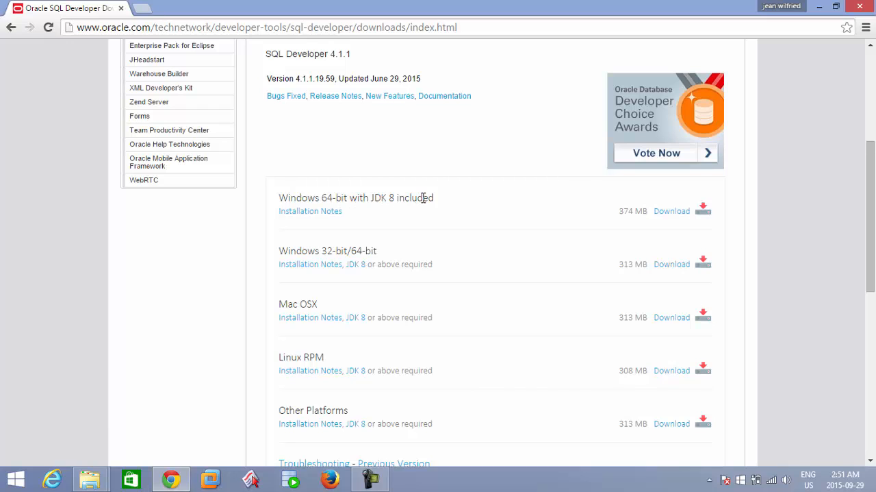
drag(373, 197, 395, 198)
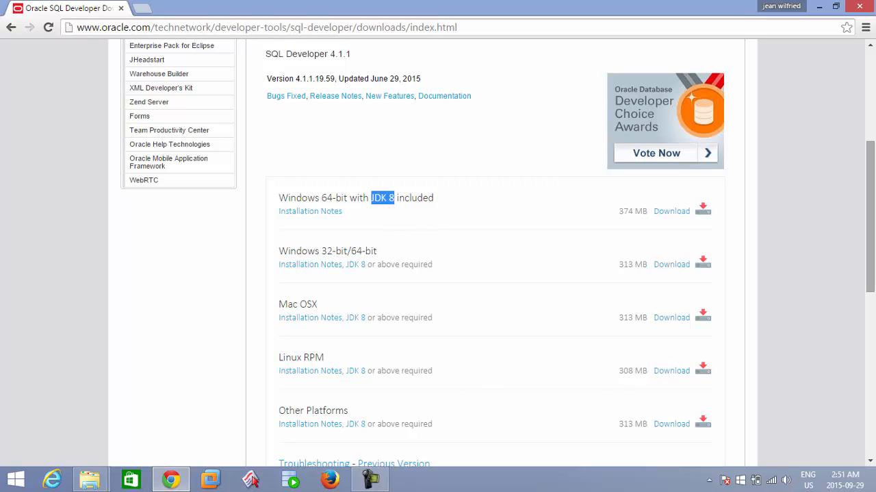
drag(874, 240, 874, 278)
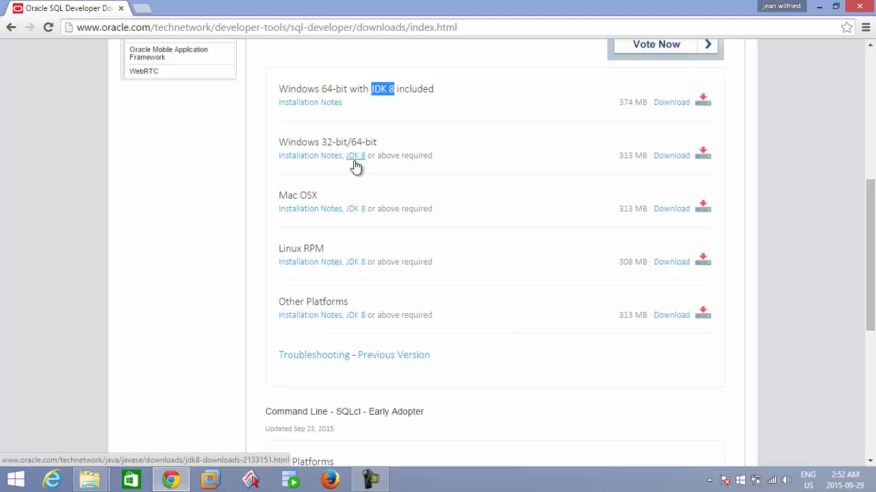
drag(871, 224, 873, 142)
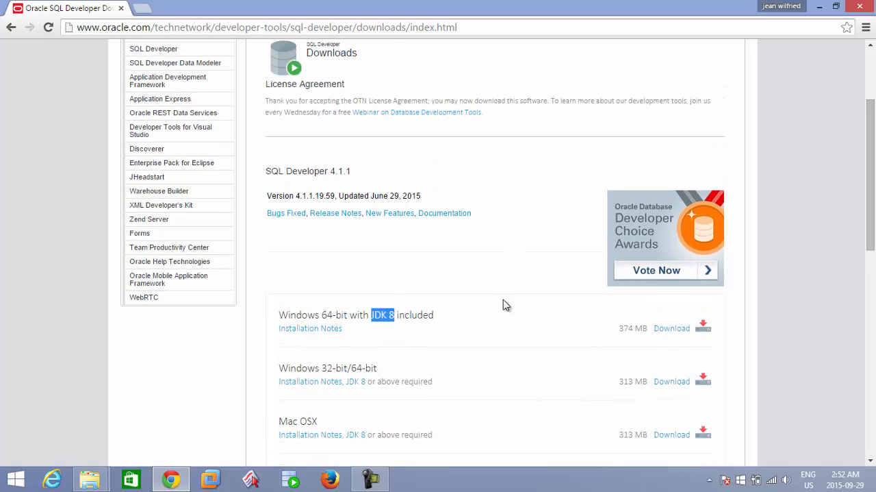
drag(873, 174, 872, 125)
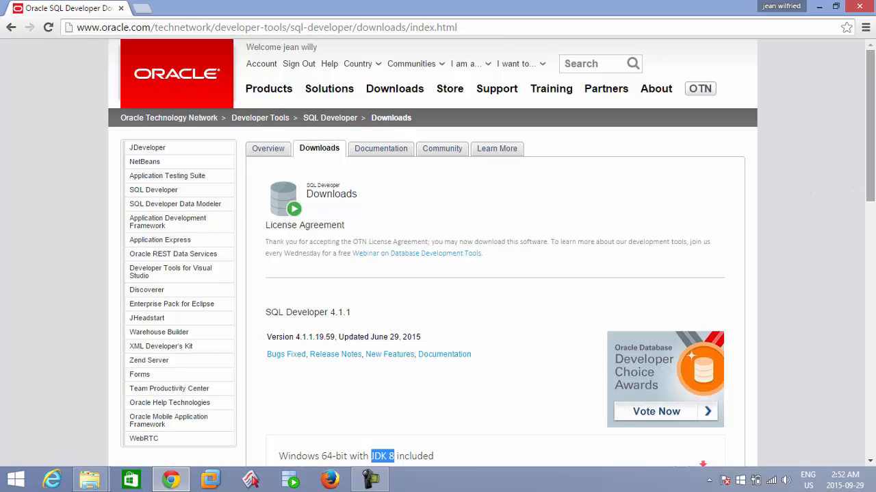
drag(871, 159, 871, 293)
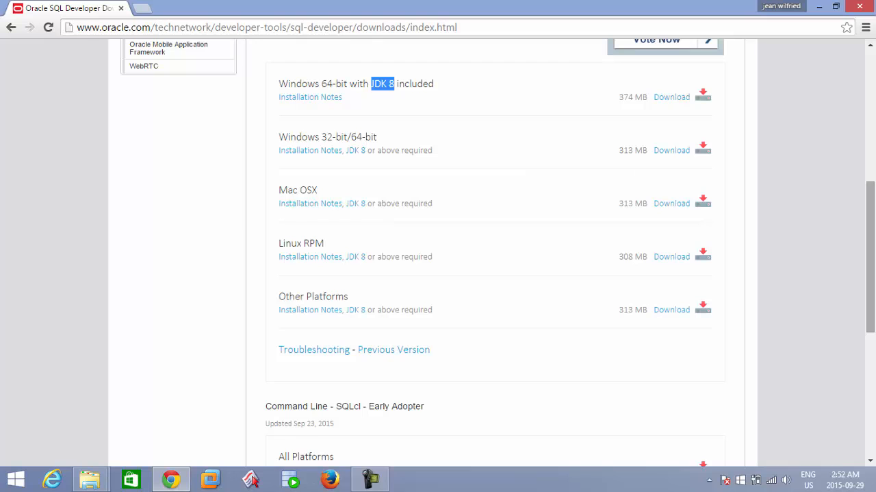
drag(871, 230, 871, 237)
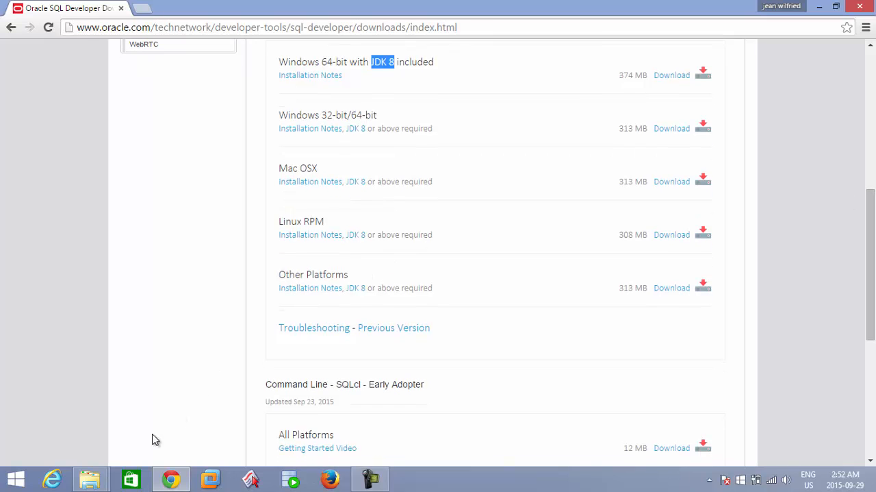
Step: Switch to File Explorer and extract the sqldeveloper-4.1.1.19.59-x64 archive on Data (D:) to D:\sqldeveloper-4.1.1.19.59-x64, showing the extracted files when complete
mouse_move(91, 478)
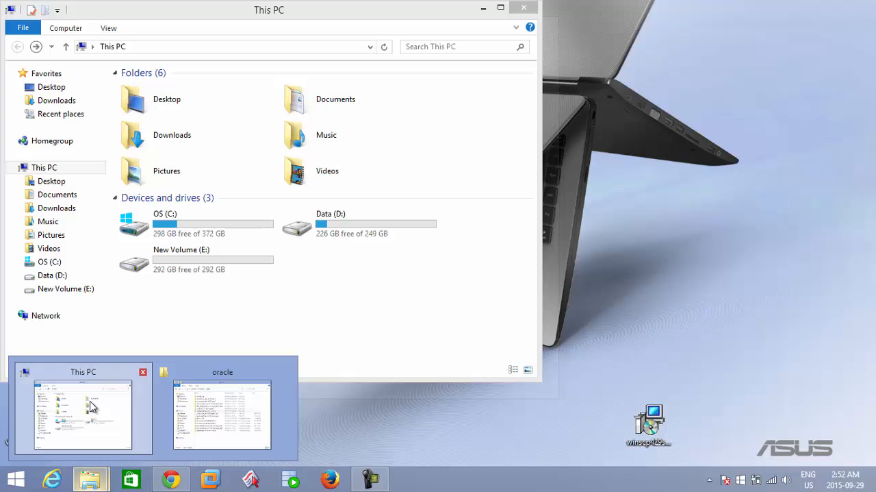
click(91, 406)
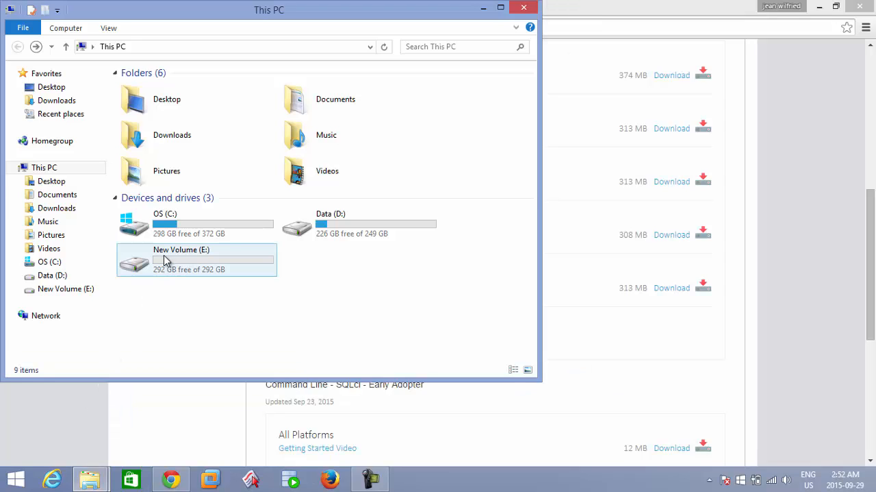
double_click(319, 235)
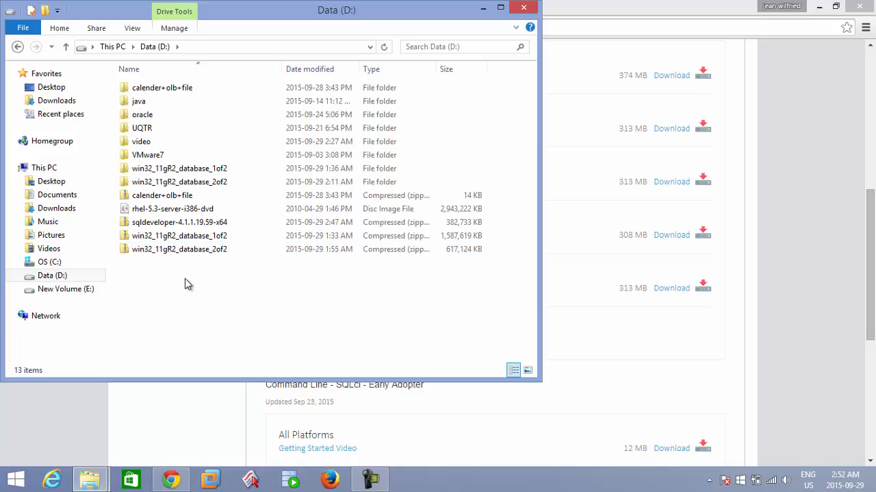
click(167, 226)
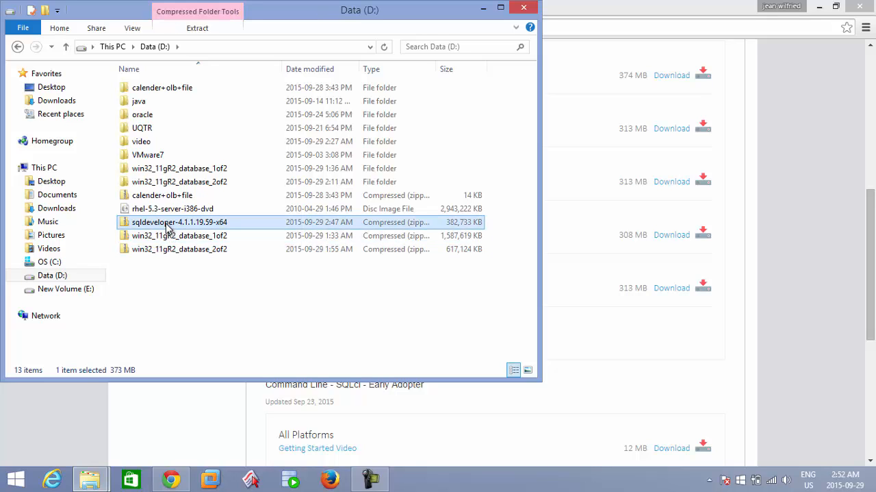
double_click(166, 224)
right_click(167, 226)
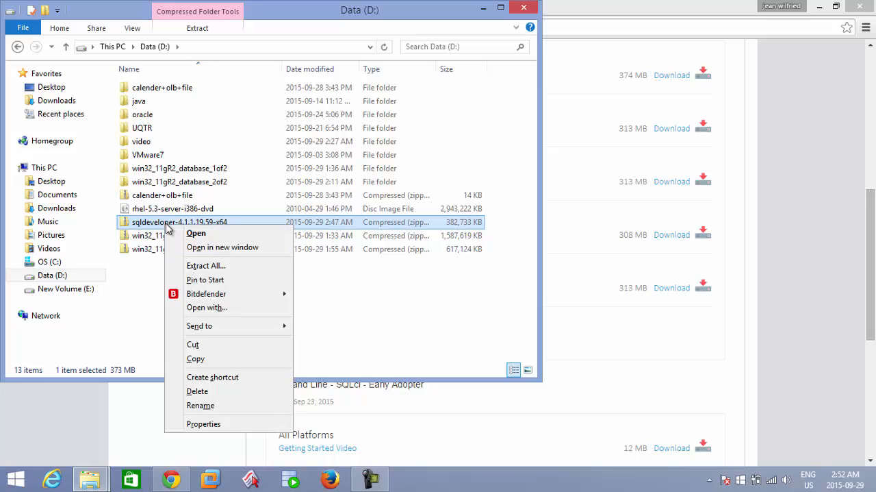
click(205, 266)
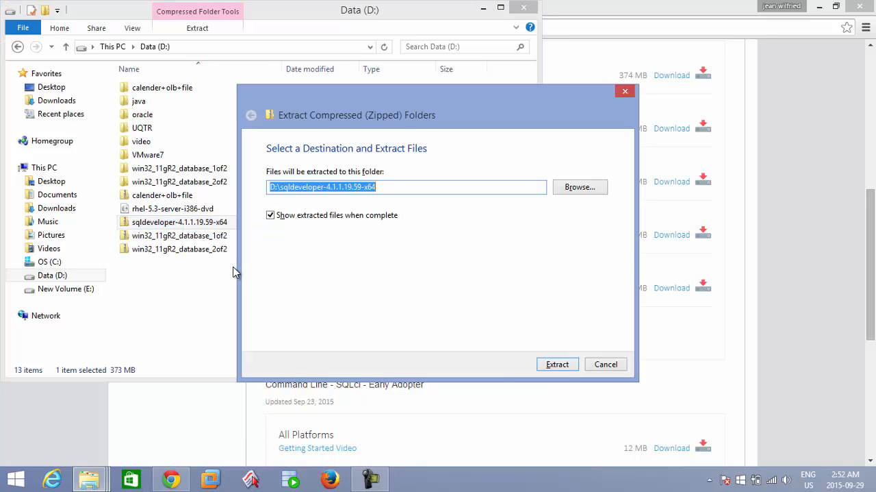
click(558, 365)
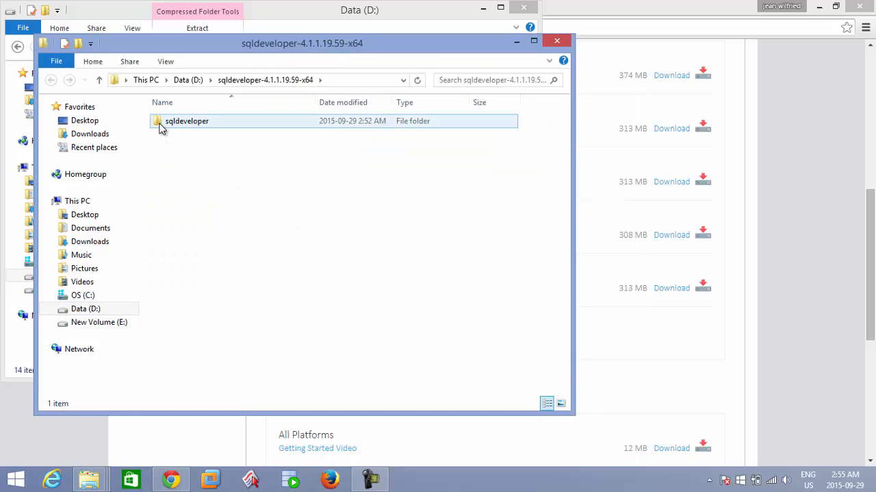
Step: Open the extracted sqldeveloper folder and select the sqldeveloper application file
double_click(161, 124)
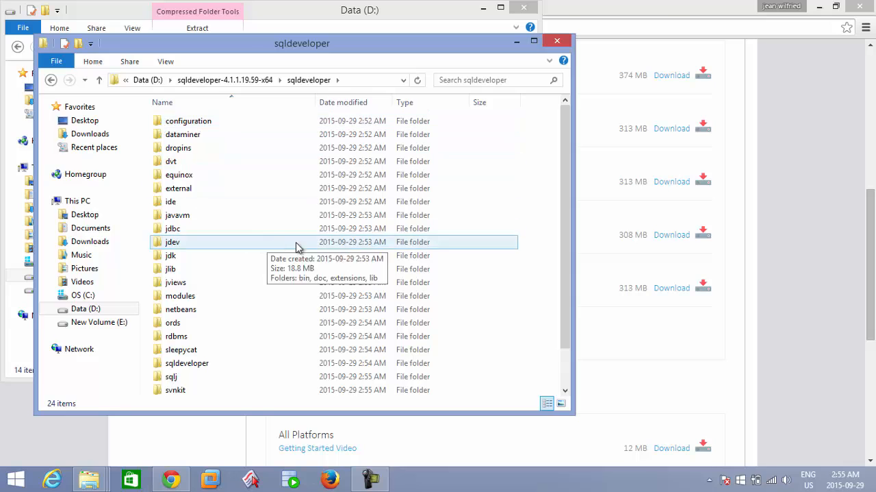
drag(566, 191, 568, 259)
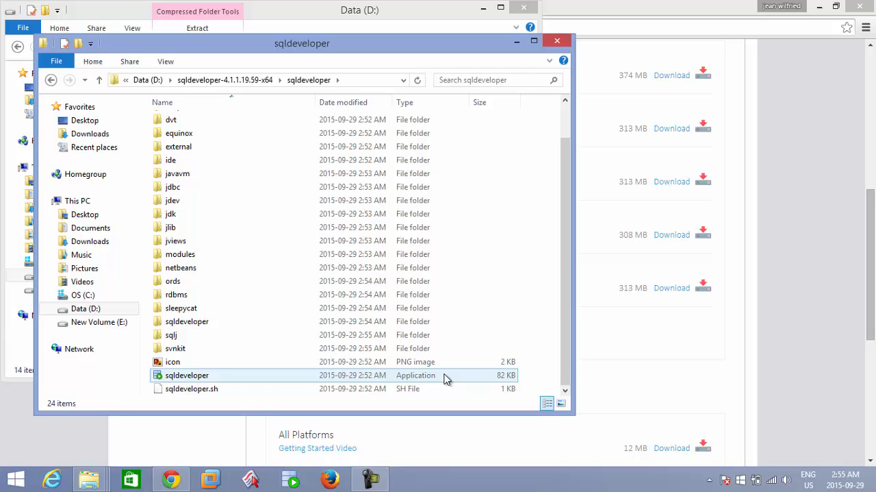
click(417, 323)
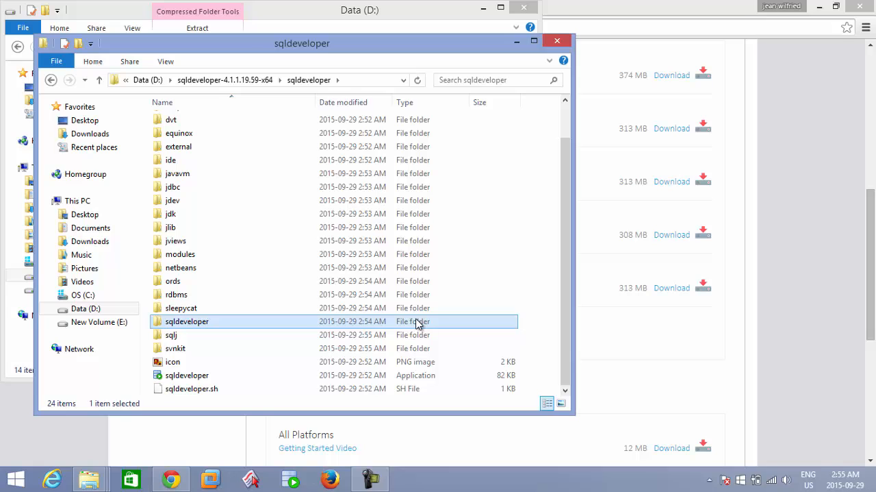
click(416, 378)
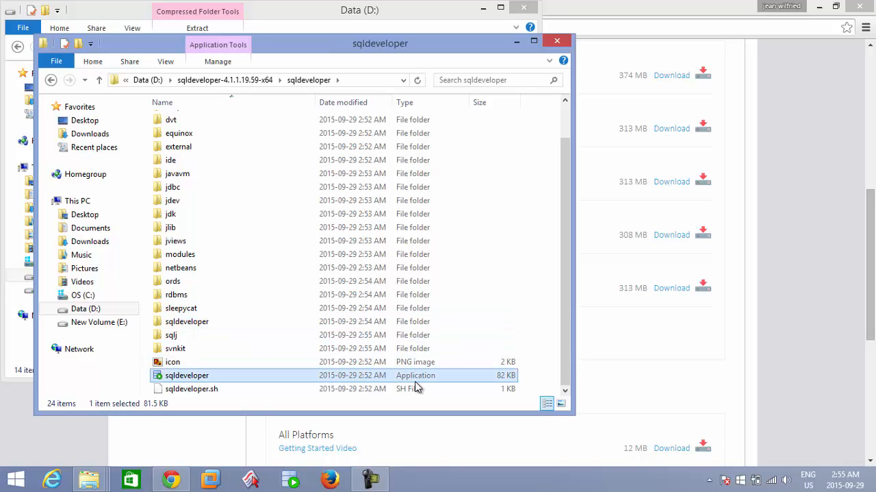